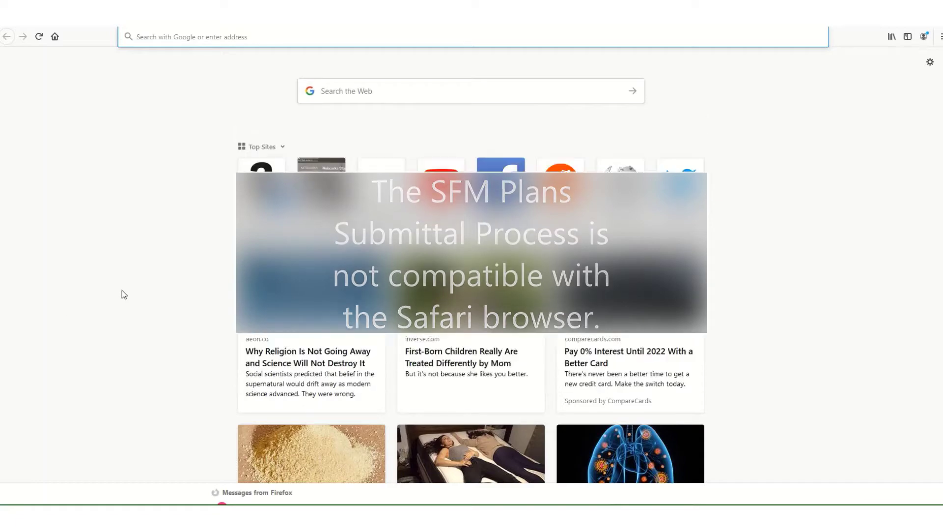
# Step: Go to the Nebraska State Fire Marshal website at sfm.nebraska.gov
pyautogui.write('sfm.,')
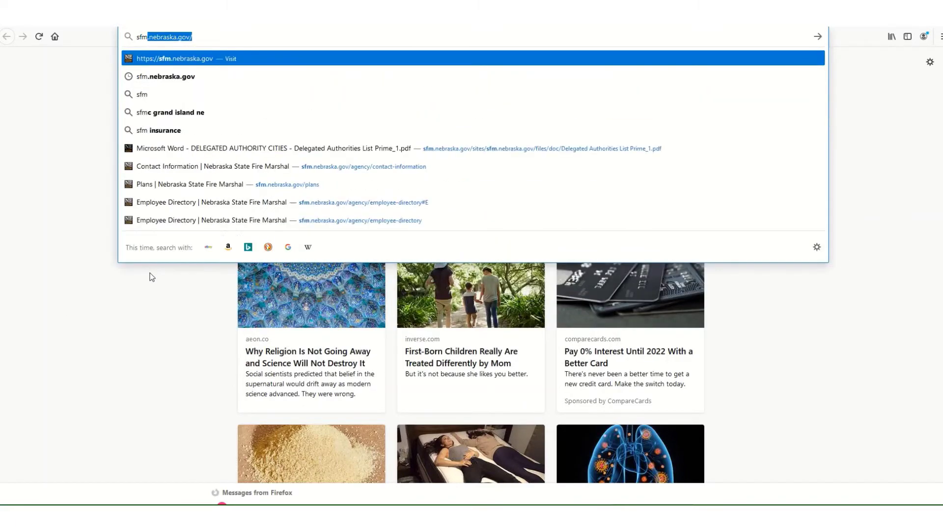
pyautogui.press('BackSpace')
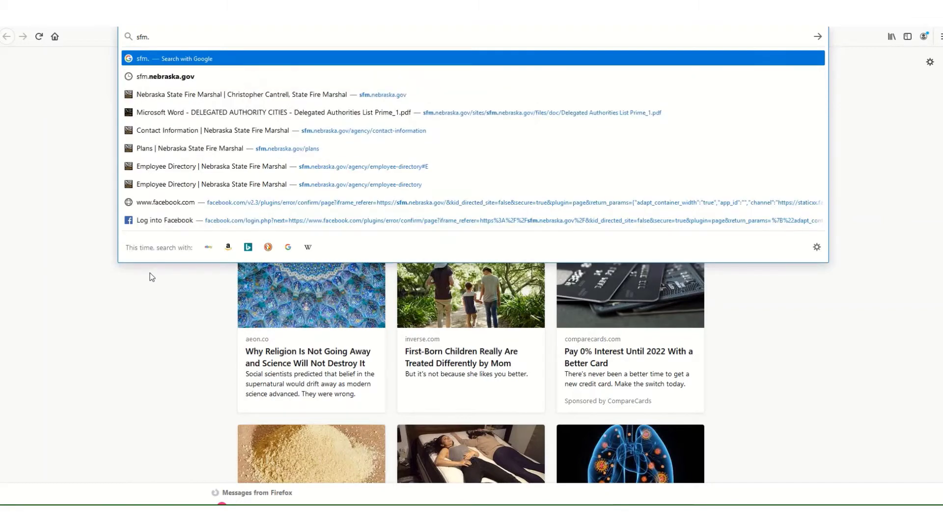
pyautogui.write('nebrask')
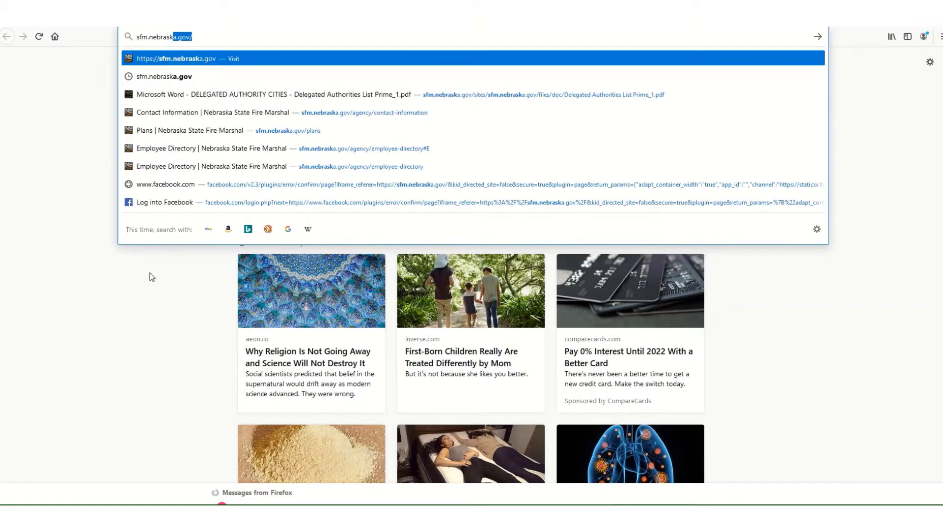
pyautogui.write('a')
pyautogui.press('Return')
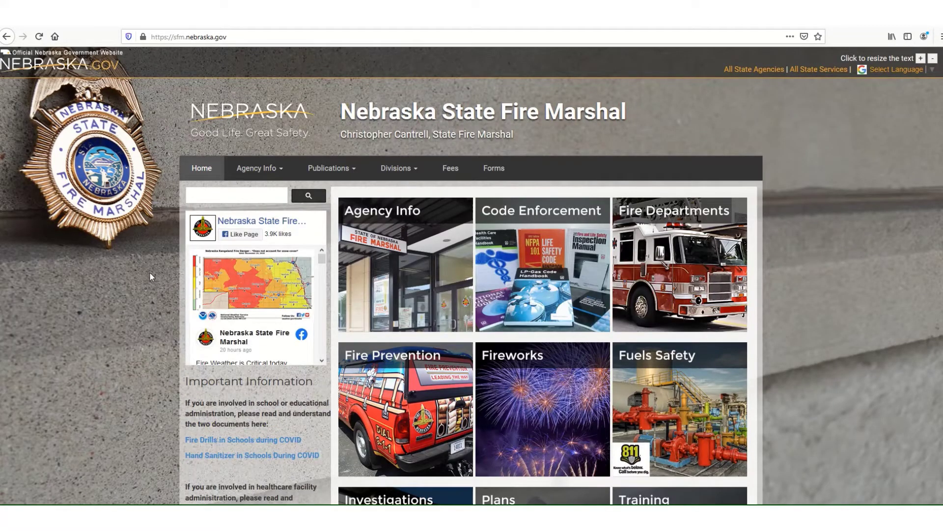
# Step: Open the Delegated Authority Cities list from the agency's contact information page and look through its entries
pyautogui.click(282, 170)
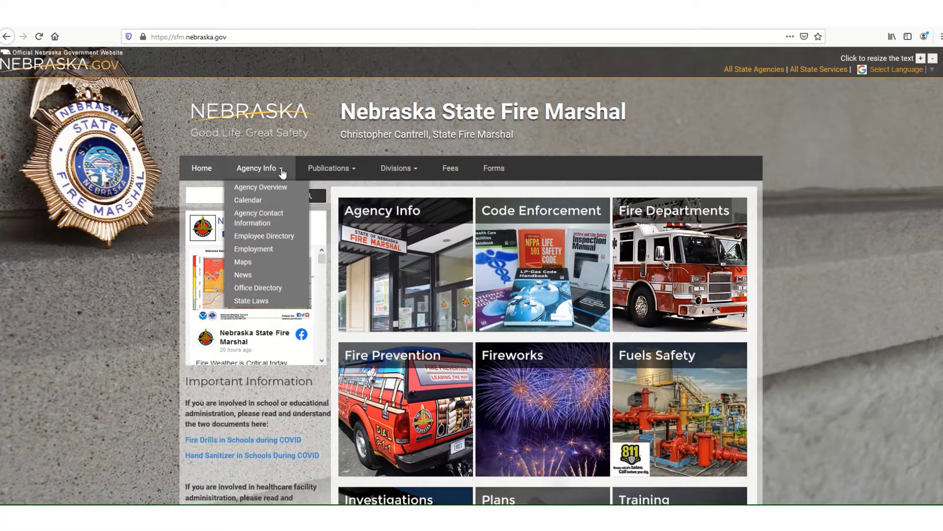
pyautogui.click(266, 216)
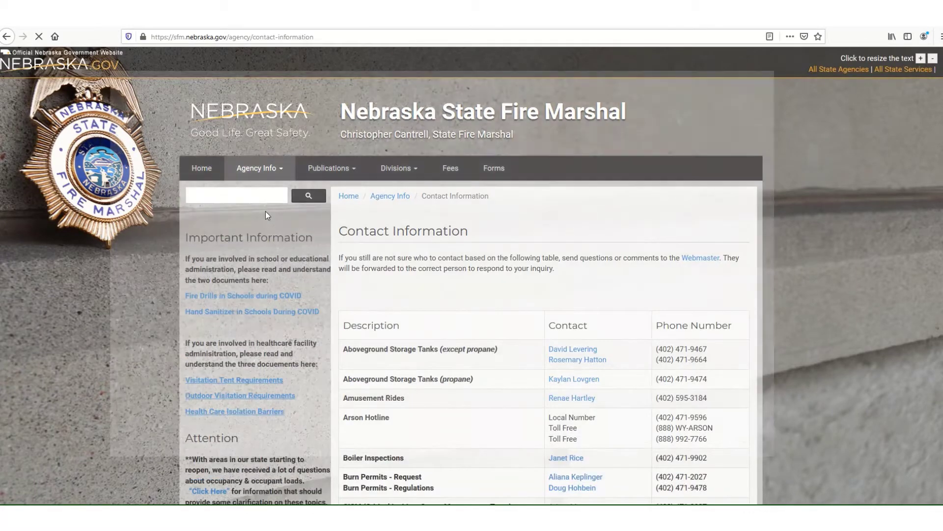
pyautogui.scroll(-4, 441, 288)
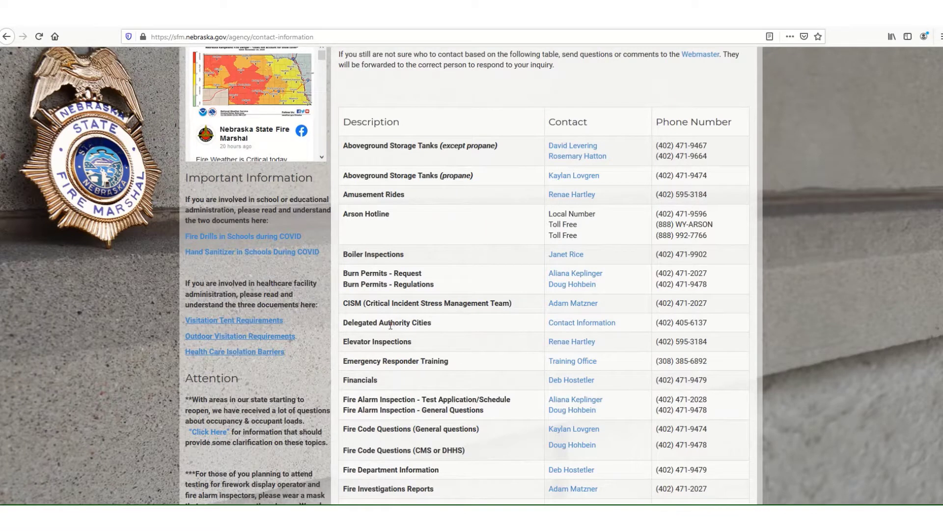
pyautogui.click(581, 325)
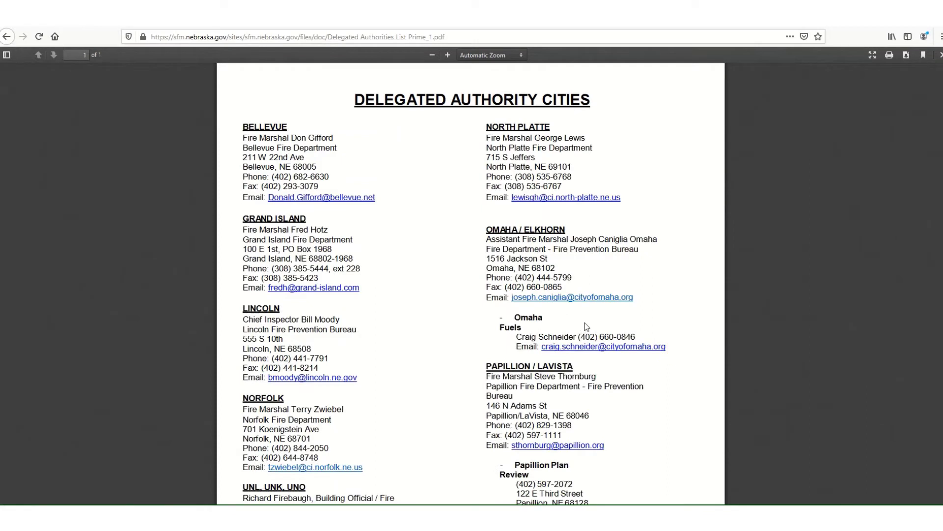
pyautogui.scroll(-2, 663, 326)
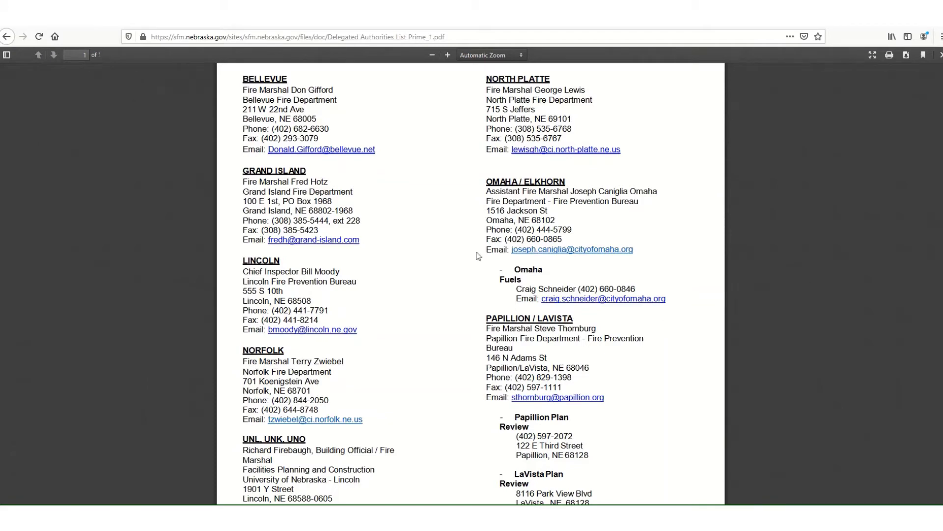
# Step: Return to the Fire Marshal homepage and open Electronic Plan Submission from the Plans section
pyautogui.click(8, 36)
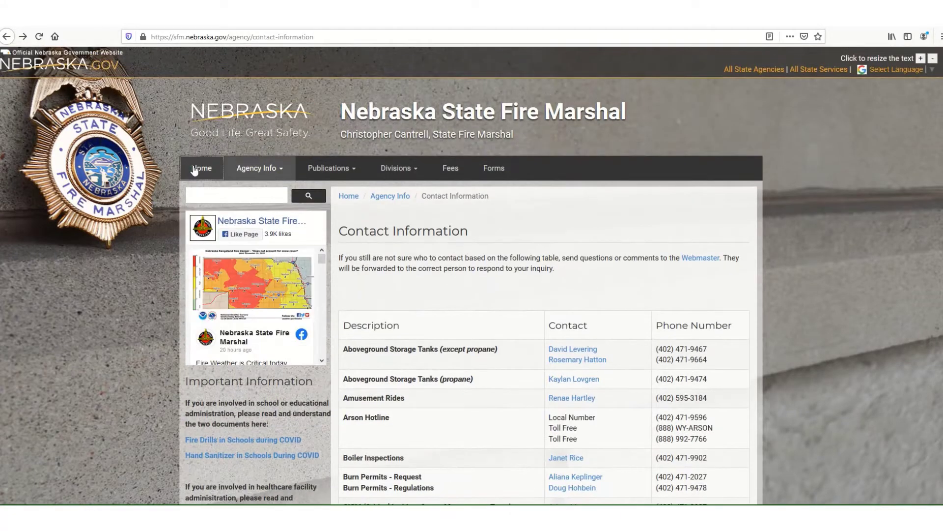
pyautogui.click(194, 169)
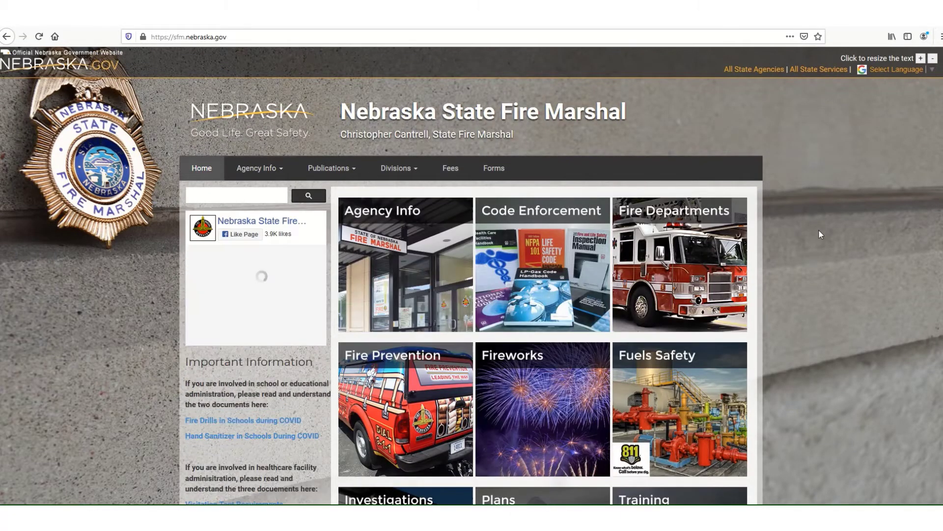
pyautogui.scroll(-3, 819, 229)
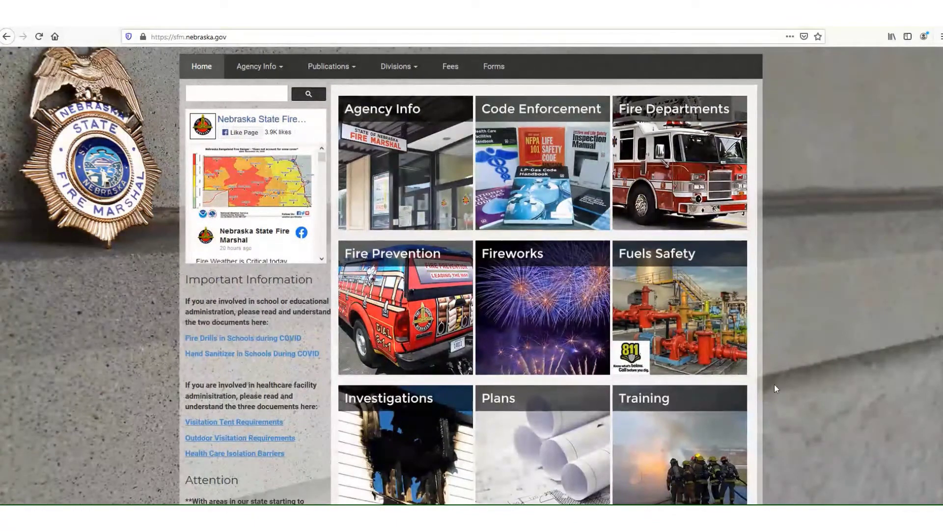
pyautogui.scroll(-1, 795, 378)
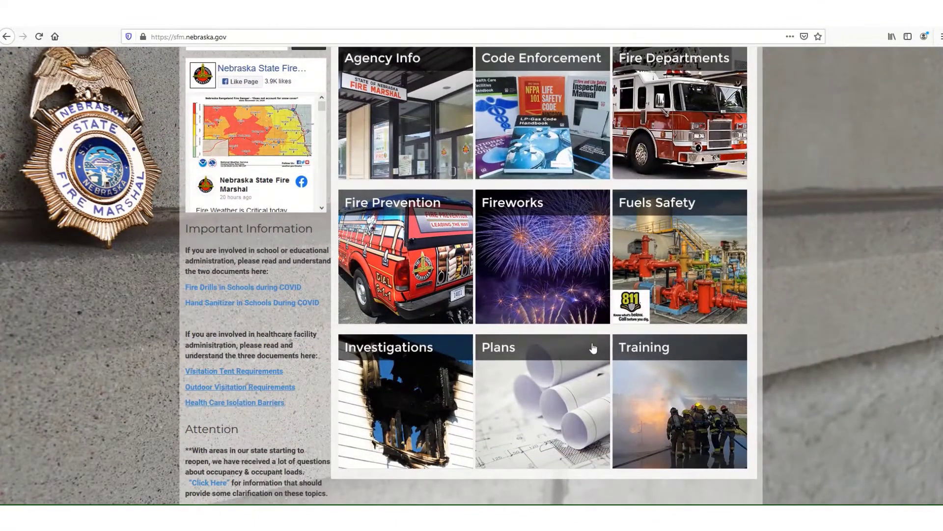
pyautogui.moveTo(593, 348)
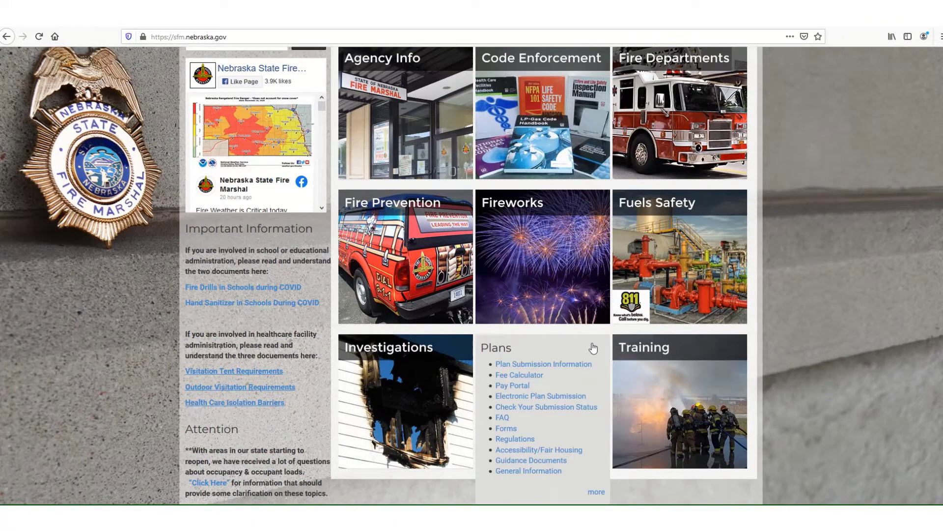
pyautogui.click(535, 396)
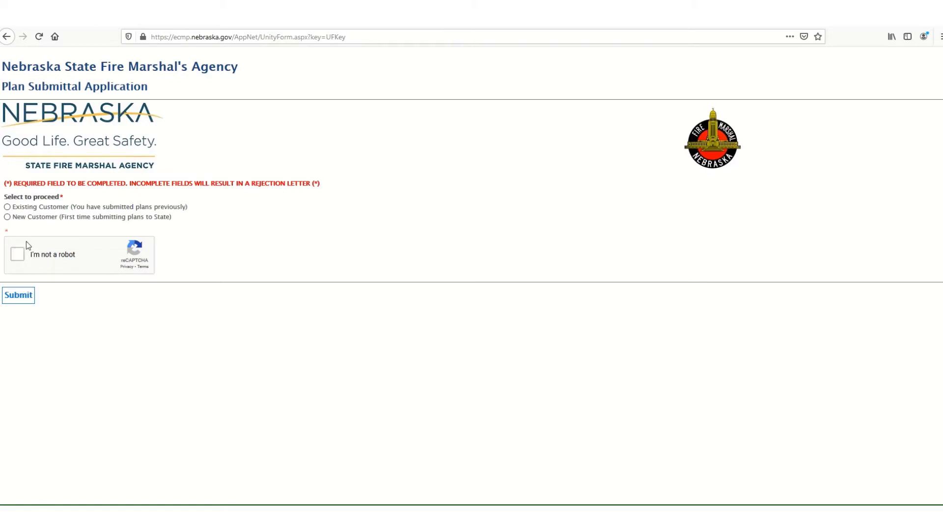
# Step: Choose Existing Customer and fill in the submitting party information from the first BAMFORD INC contact record
pyautogui.click(7, 207)
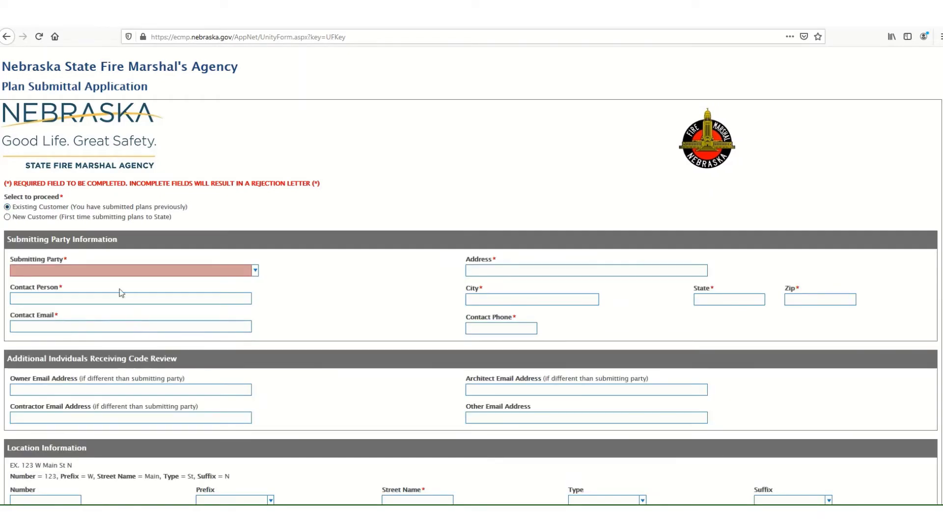
pyautogui.click(107, 270)
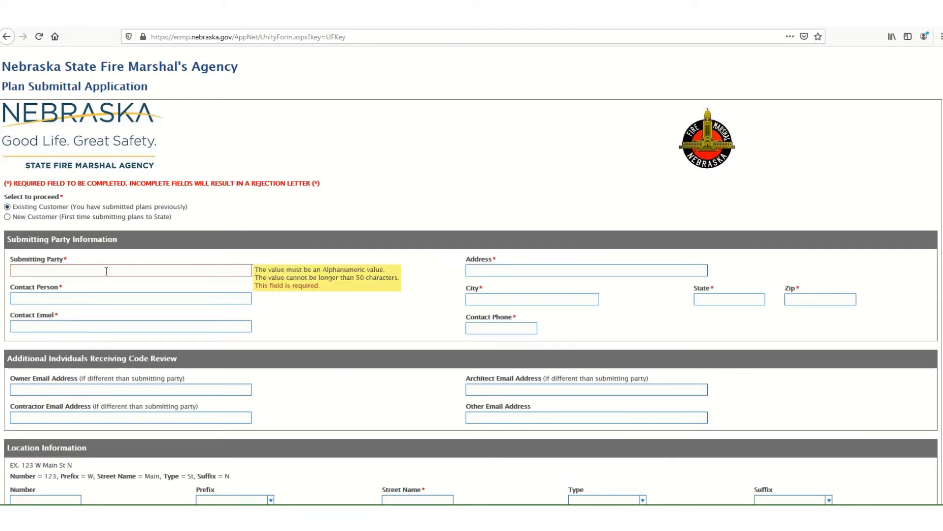
pyautogui.write('Bamford')
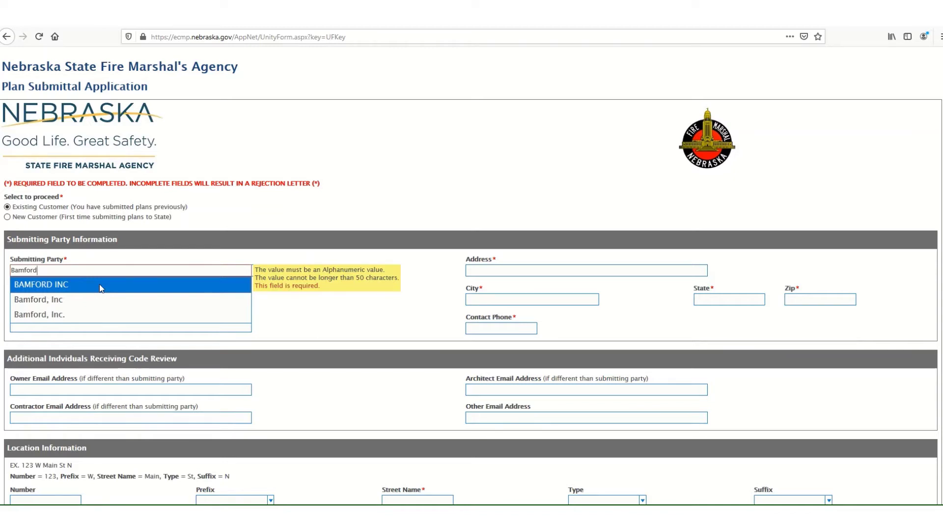
pyautogui.click(99, 284)
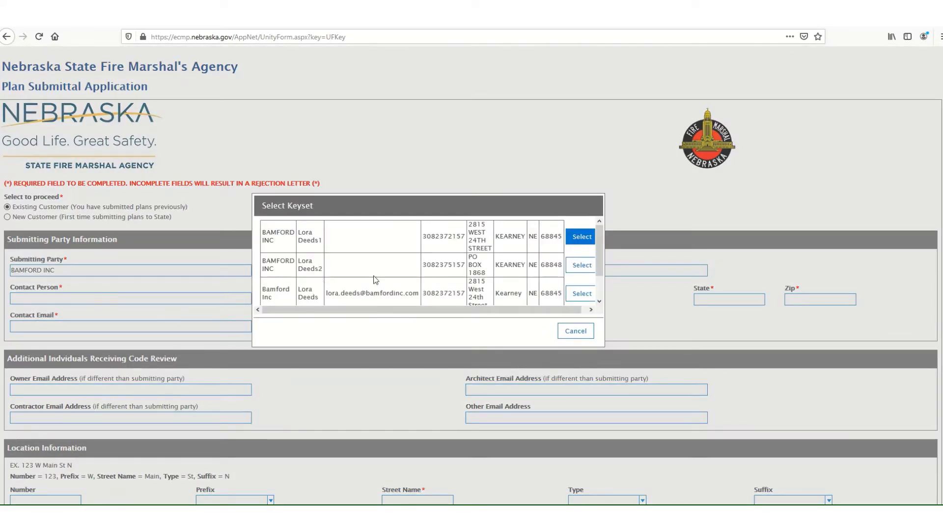
pyautogui.scroll(-5, 375, 279)
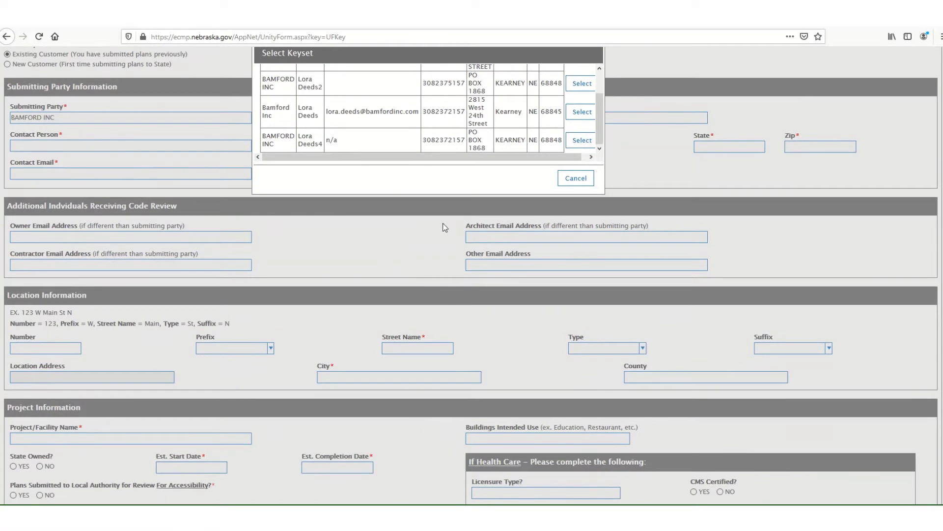
pyautogui.scroll(3, 444, 226)
pyautogui.scroll(2, 516, 213)
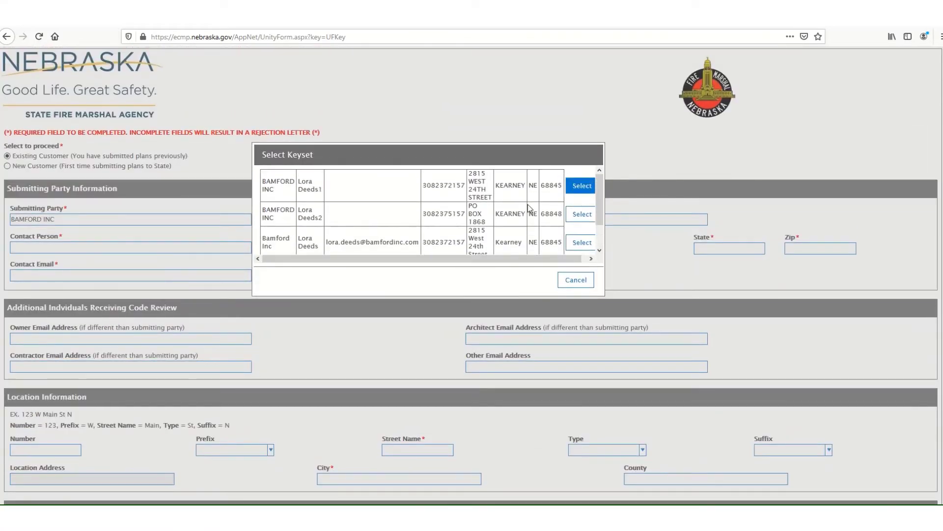
pyautogui.click(591, 186)
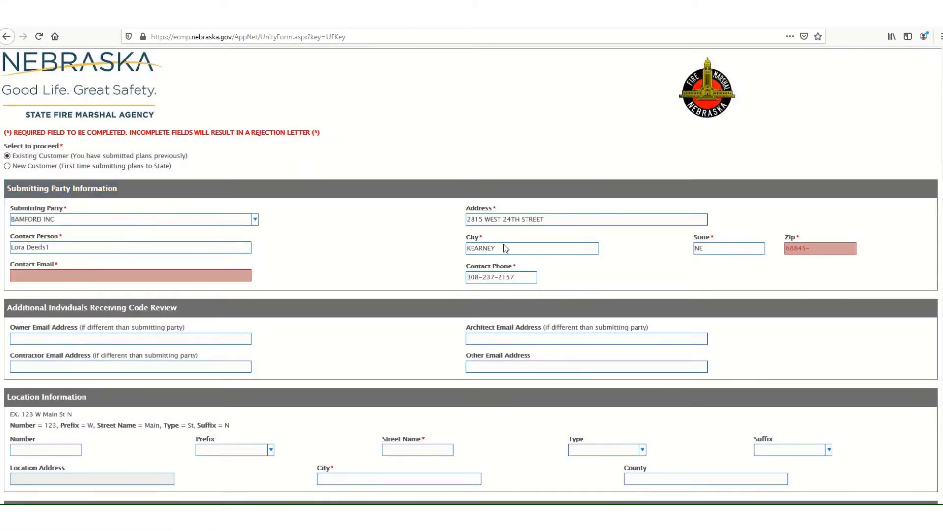
# Step: Examine the rest of the plan submittal form, including location, project information, fire protection features and construction document attachments
pyautogui.scroll(-3, 348, 327)
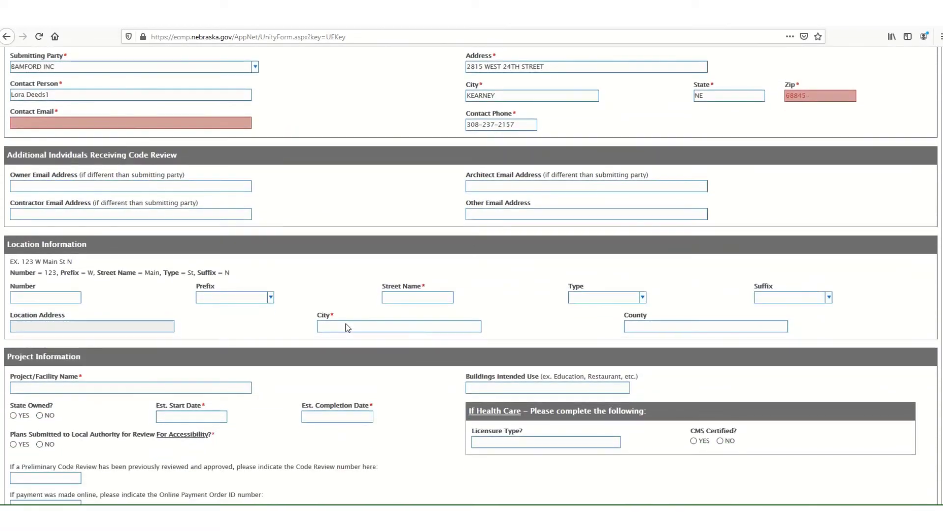
pyautogui.scroll(-1, 346, 323)
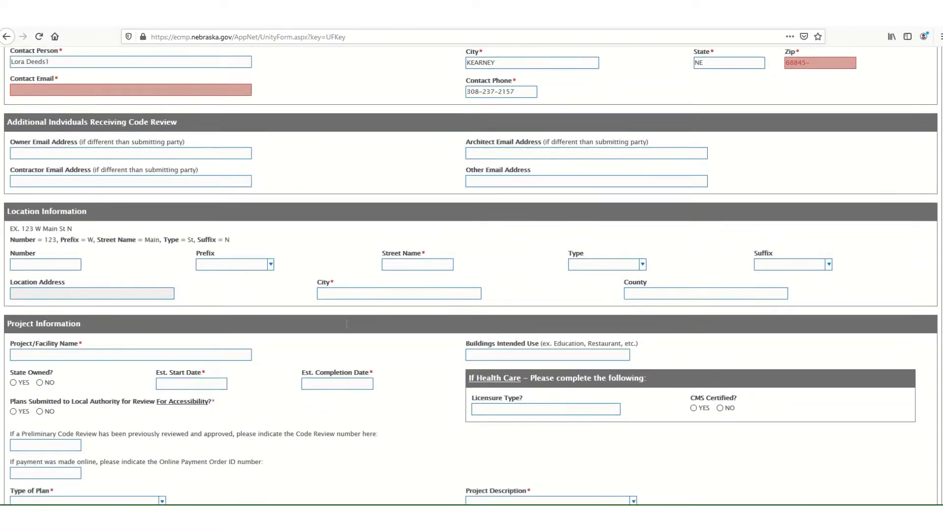
pyautogui.scroll(-1, 348, 326)
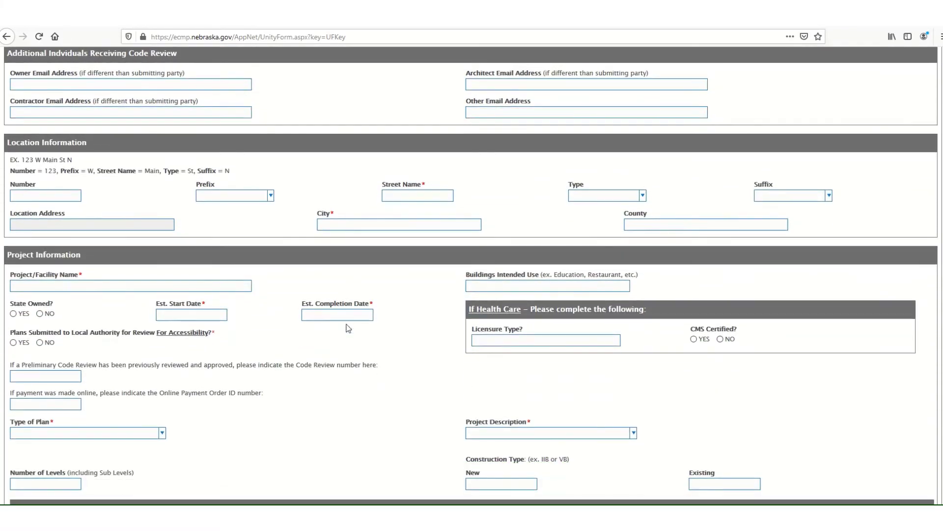
pyautogui.scroll(-1, 348, 328)
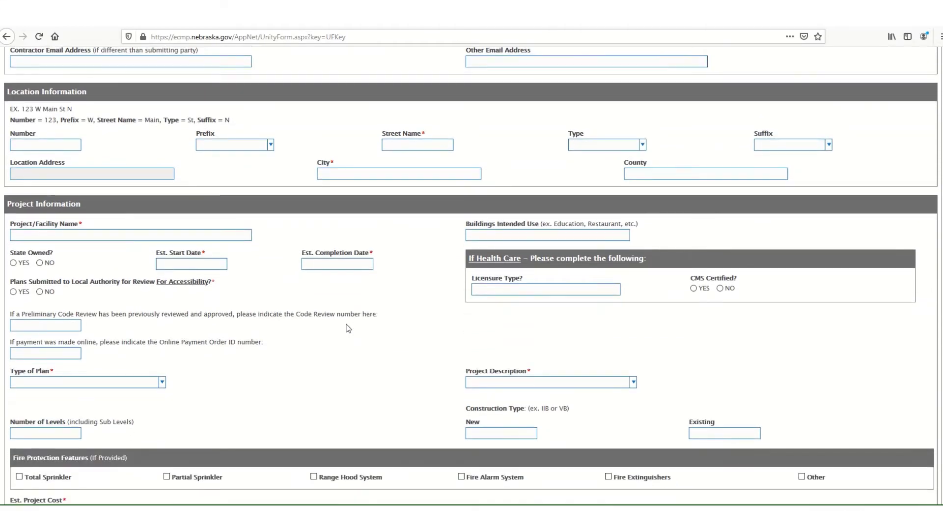
pyautogui.scroll(-1, 349, 328)
pyautogui.scroll(-3, 349, 328)
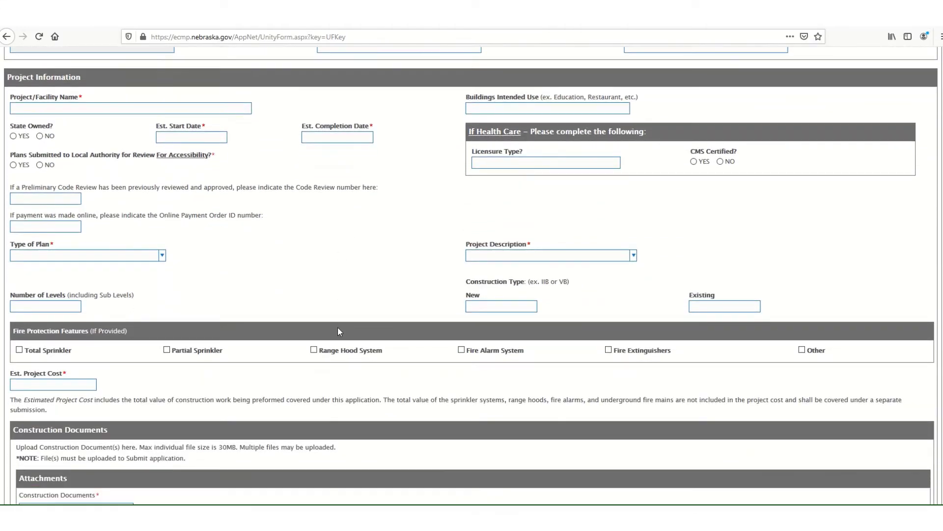
pyautogui.scroll(-2, 338, 327)
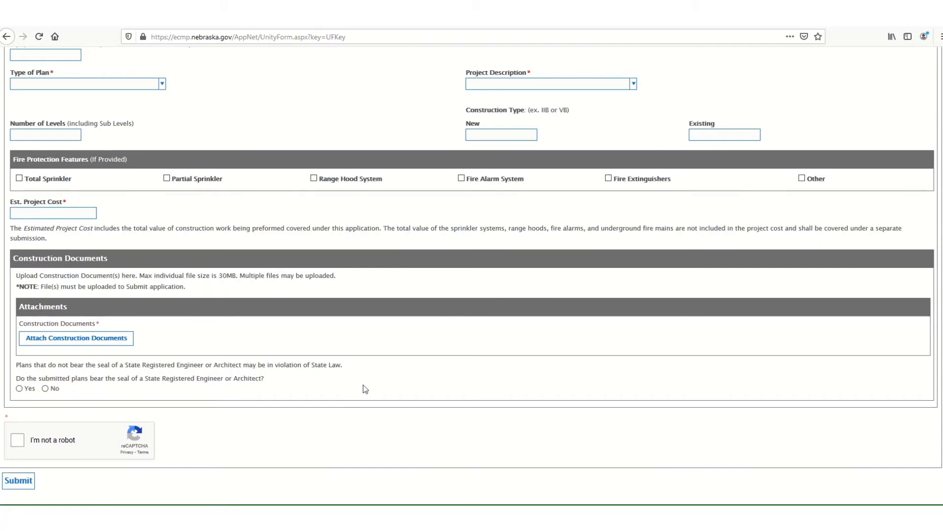
pyautogui.scroll(7, 370, 382)
pyautogui.scroll(6, 371, 384)
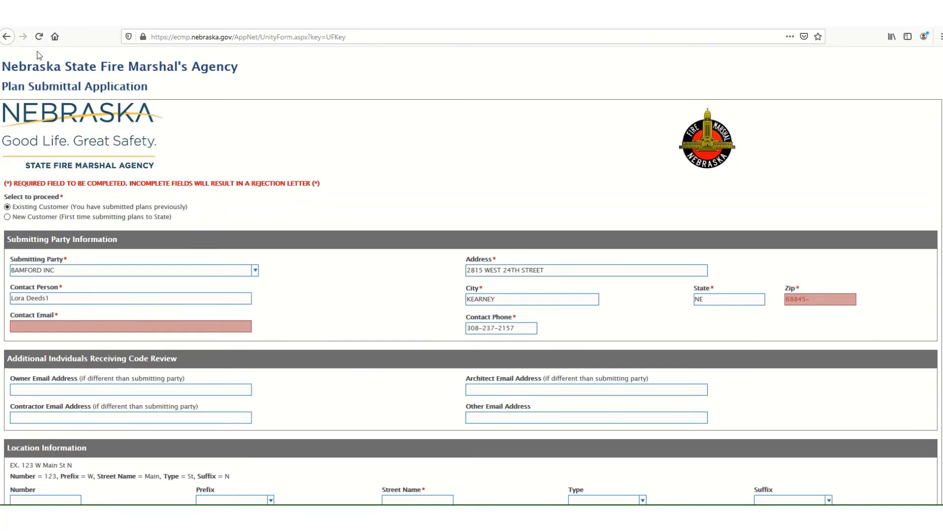
# Step: Leave the plan submittal application without submitting it and return to the Fire Marshal homepage
pyautogui.click(8, 36)
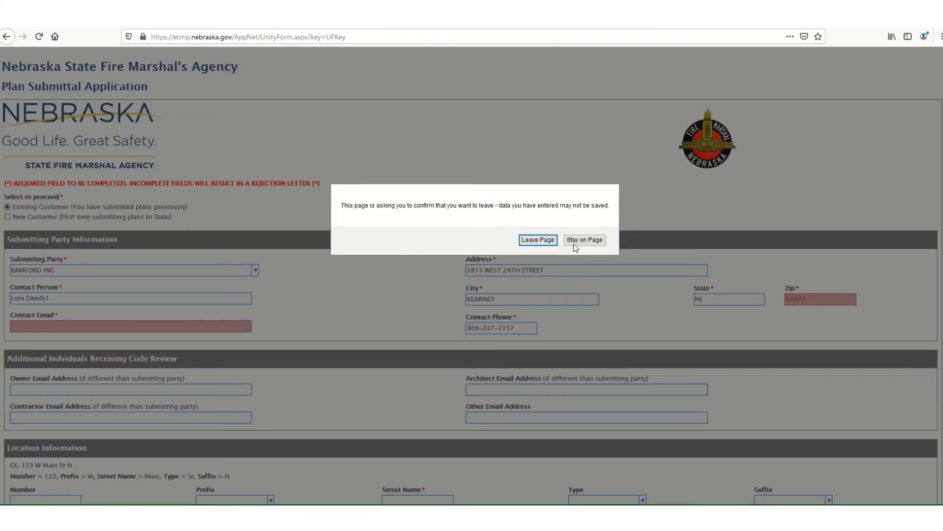
pyautogui.click(539, 241)
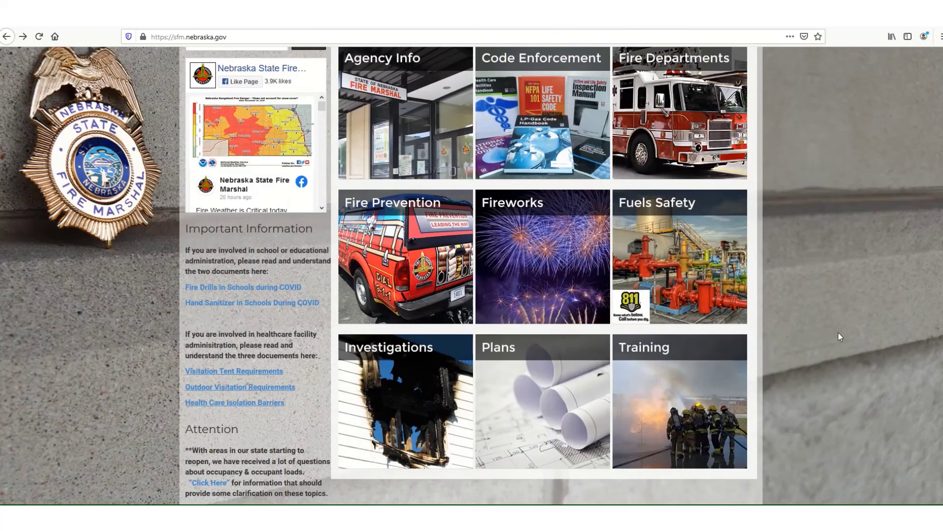
pyautogui.scroll(3, 838, 332)
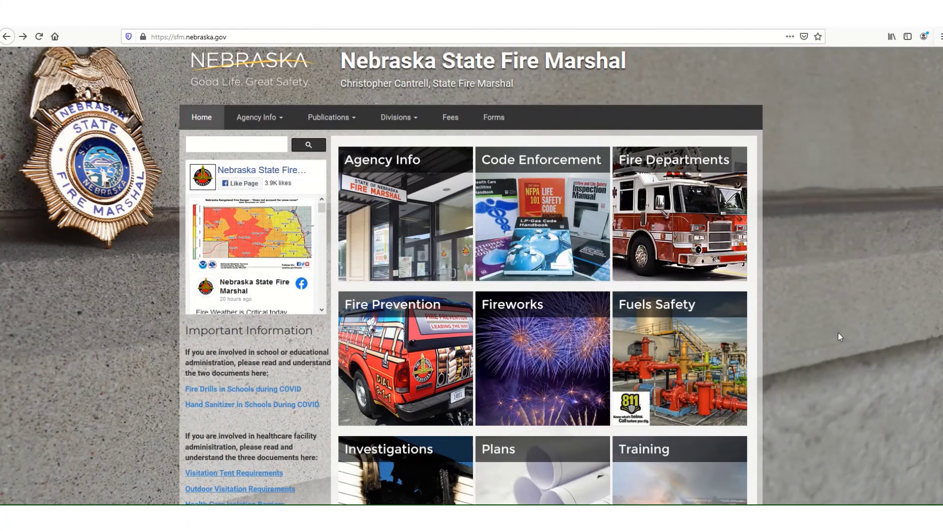
pyautogui.scroll(-2, 838, 332)
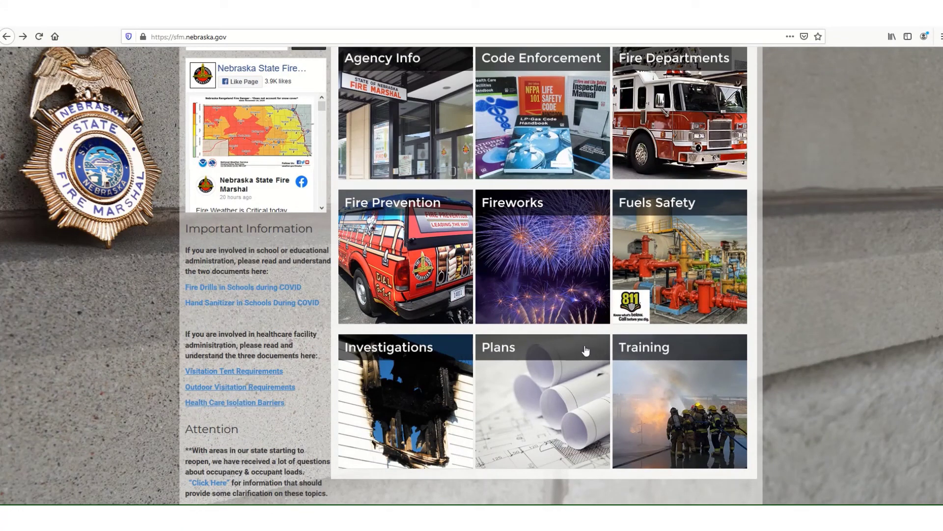
pyautogui.scroll(2, 842, 368)
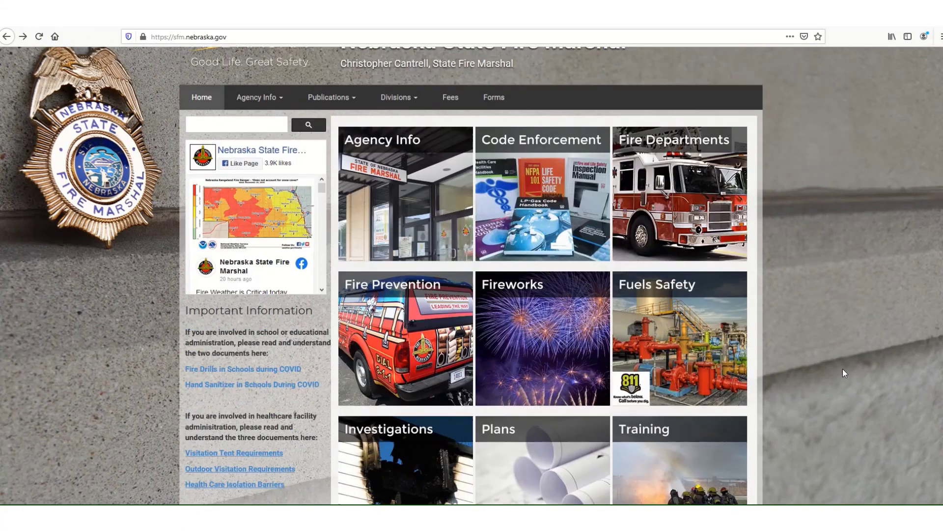